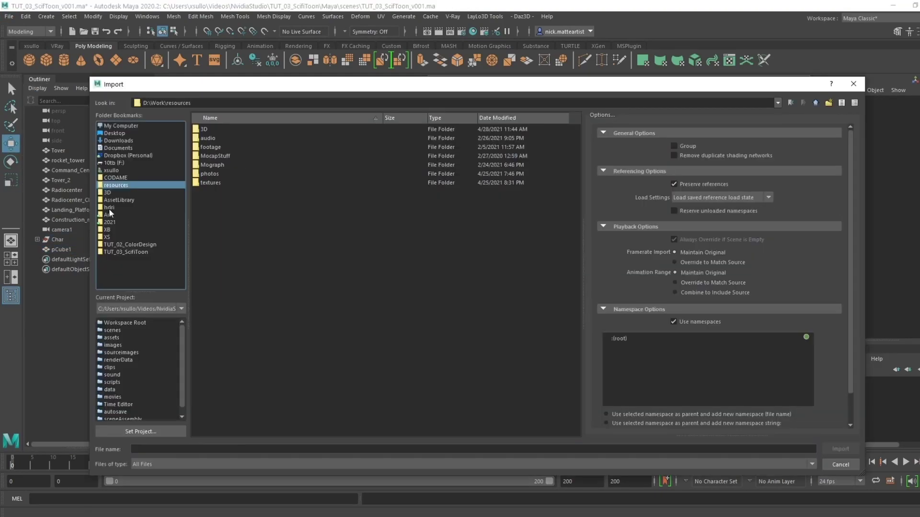
- Import the BG city and bridge assets from the resources folder, then save the Maya scene
left_click(109, 214)
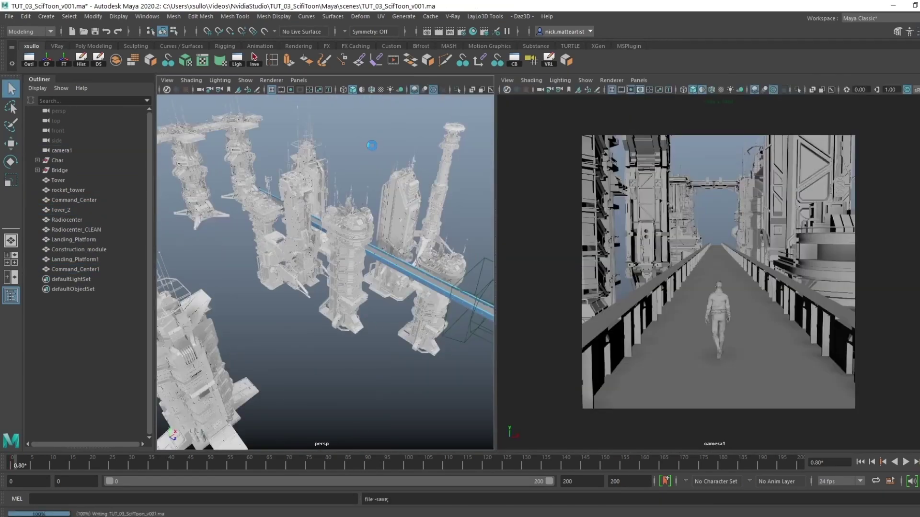
key("ctrl+s")
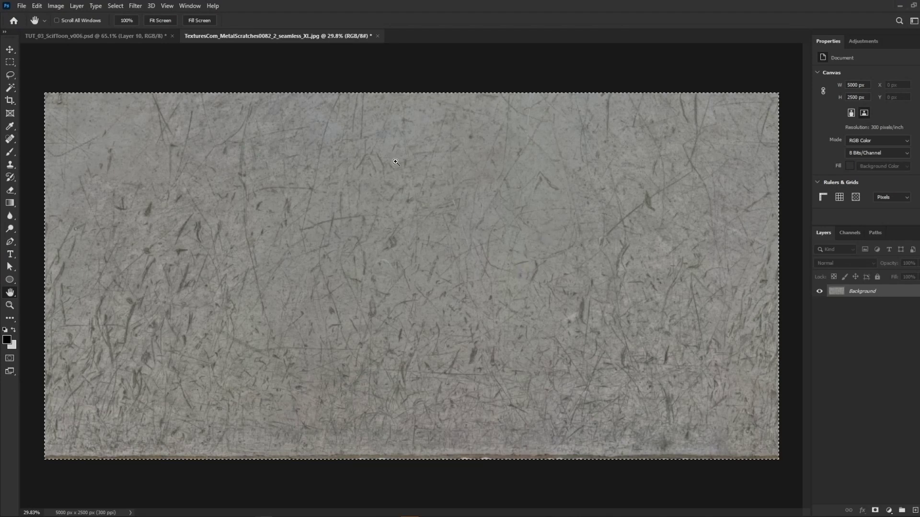
- Set the pasted scratch texture layer in the bridge illustration to Overlay blend mode
left_click(152, 38)
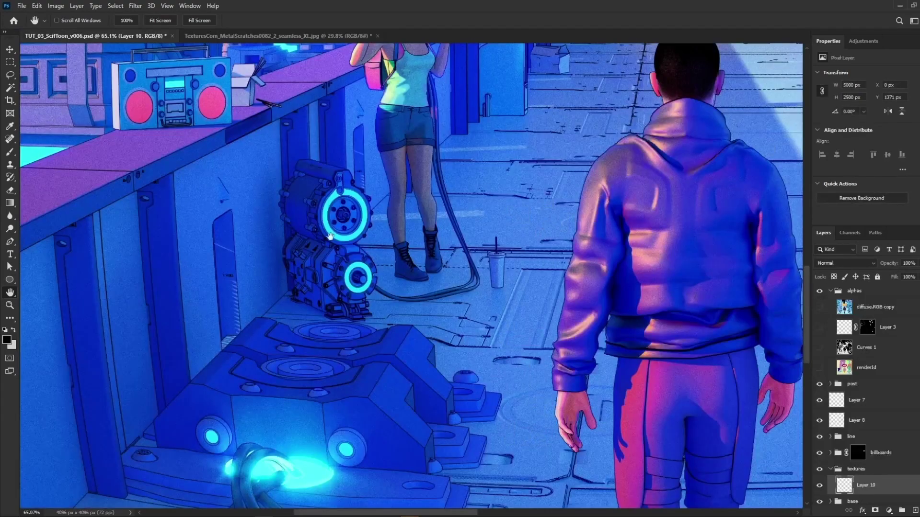
scroll(330, 236, "down", 6, "alt")
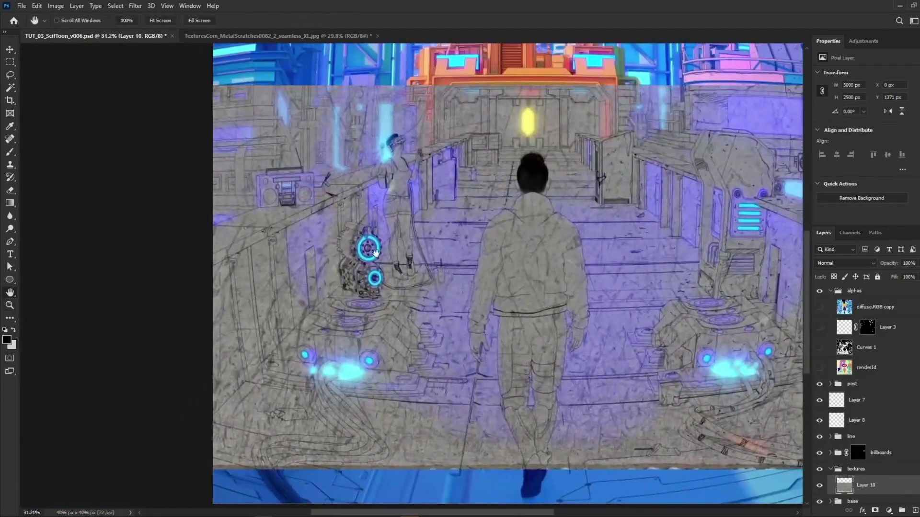
scroll(375, 253, "down", 2, "alt")
left_click(847, 264)
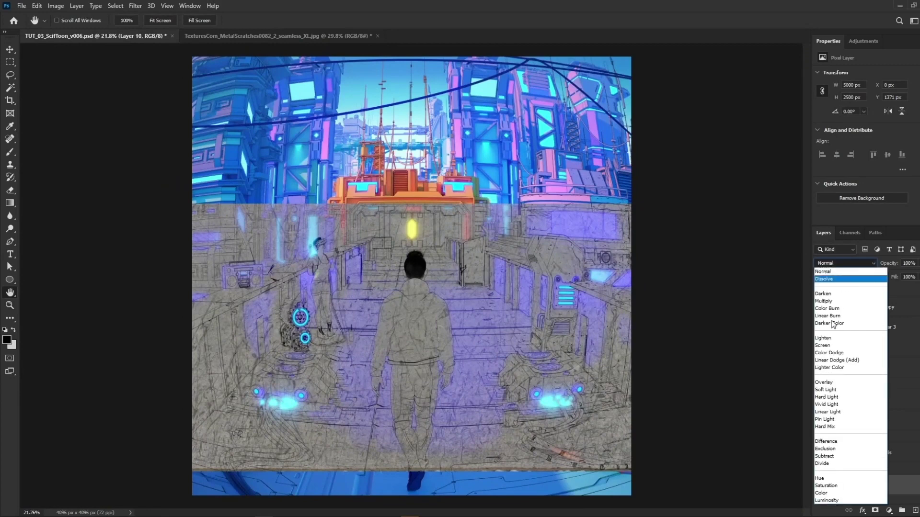
left_click(829, 382)
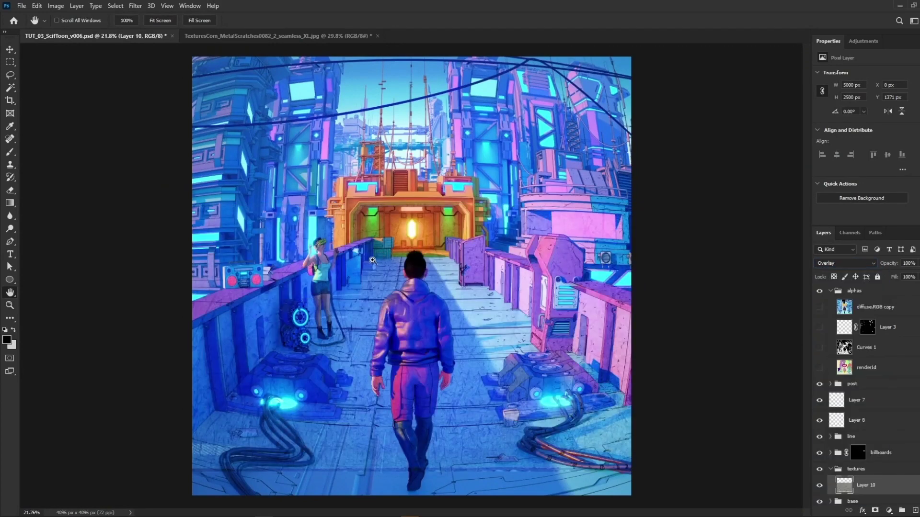
- Distort the scratch texture so it fits the left bridge wall and commit the transform
key("ctrl+t")
right_click(330, 290)
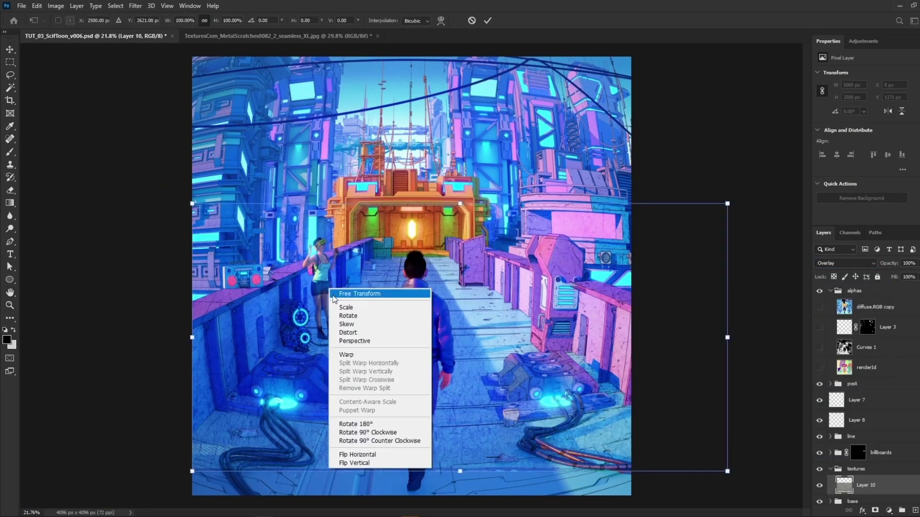
left_click(290, 278)
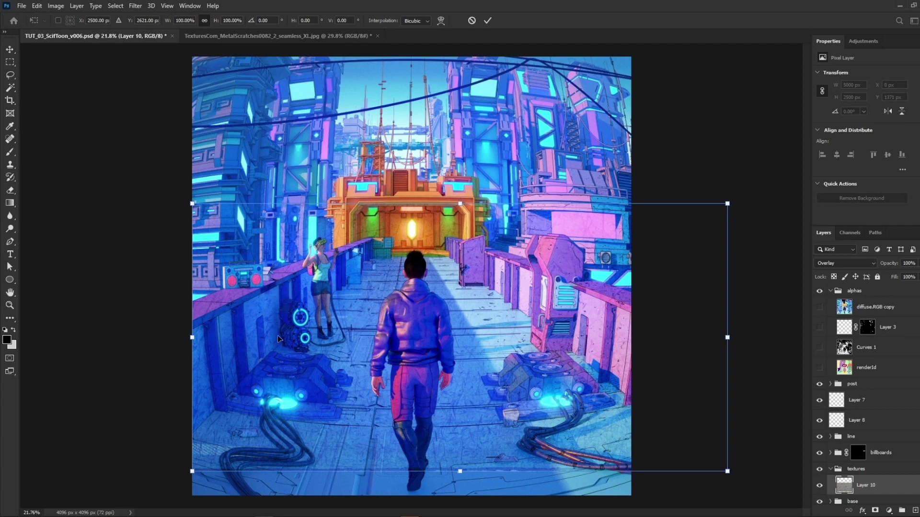
right_click(284, 322)
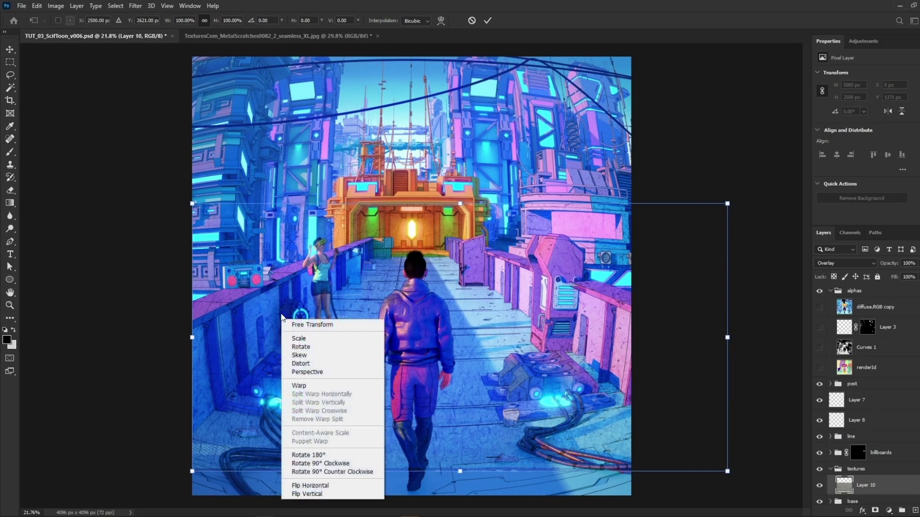
left_click(306, 364)
left_click_drag(728, 338, 311, 245)
left_click_drag(309, 197, 183, 312)
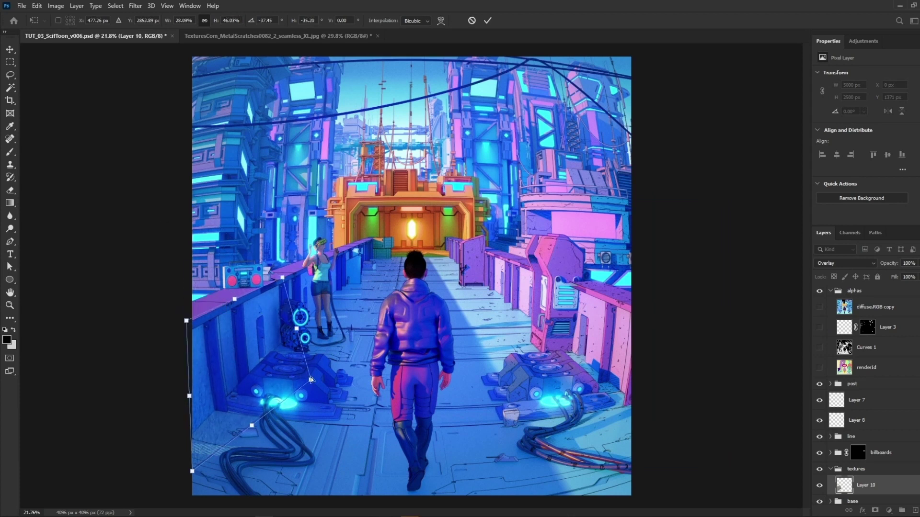
left_click_drag(256, 425, 244, 399)
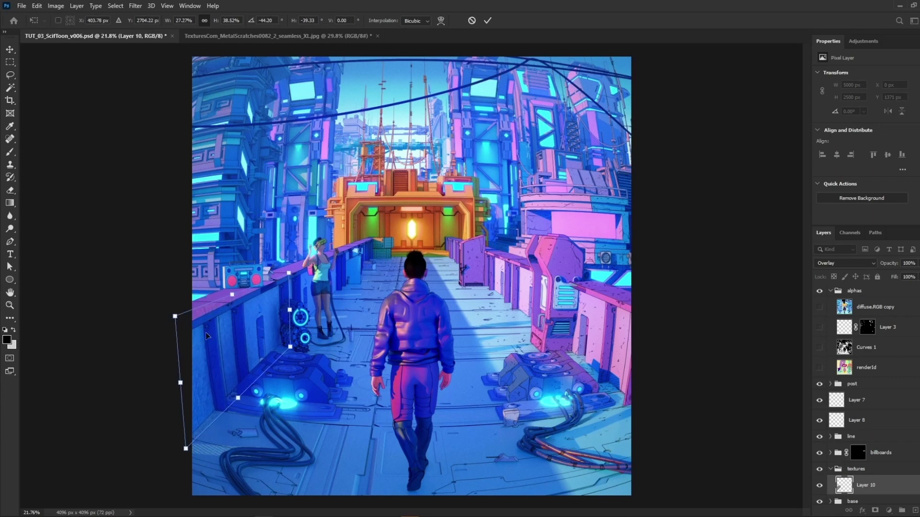
scroll(207, 335, "up", 6, "alt")
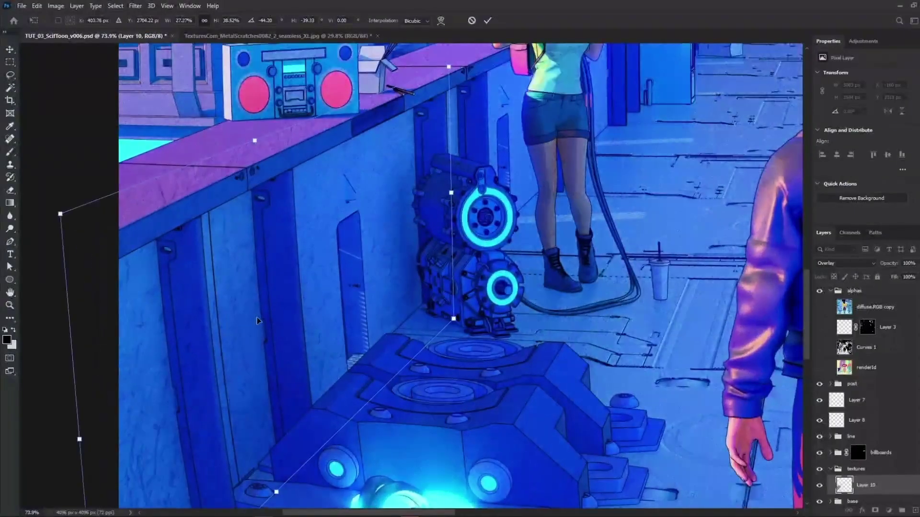
key("Return")
key("h")
scroll(270, 315, "down", 2, "alt")
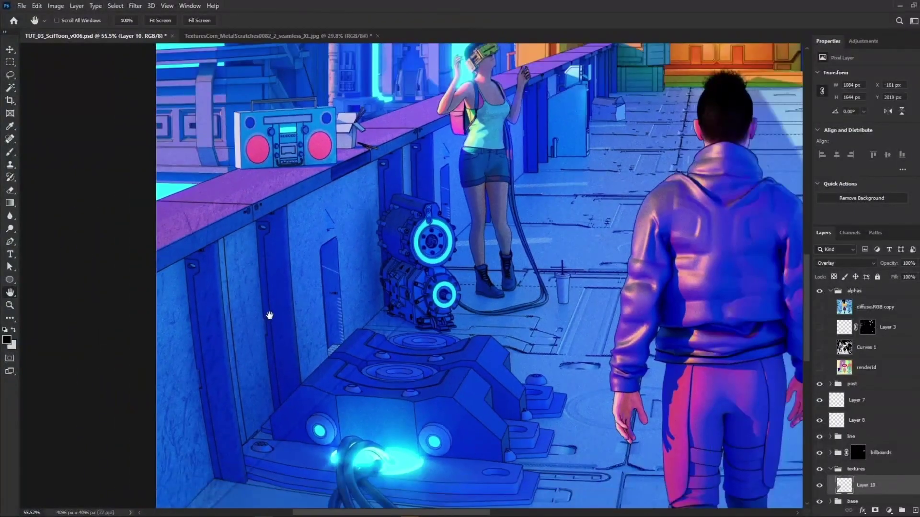
left_click(889, 509)
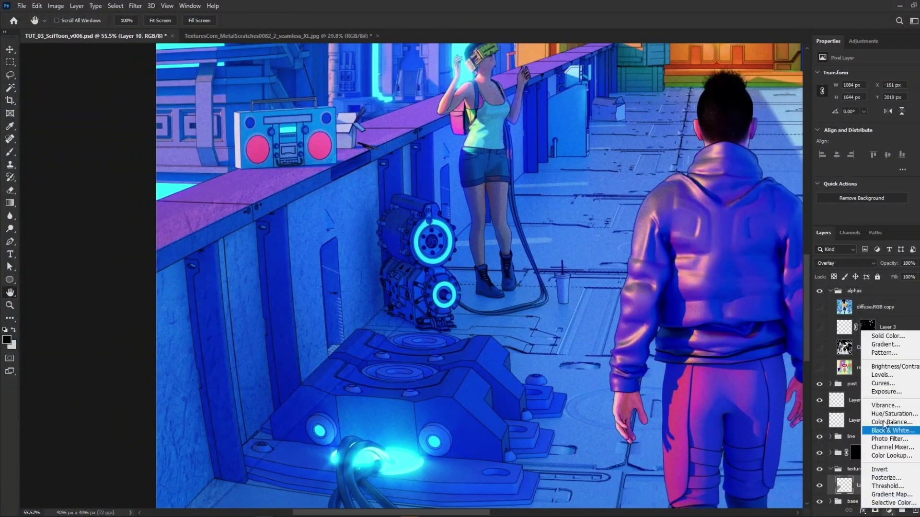
- Add a Curves adjustment to the scratch texture, mapping input 111 to output 255
left_click(886, 389)
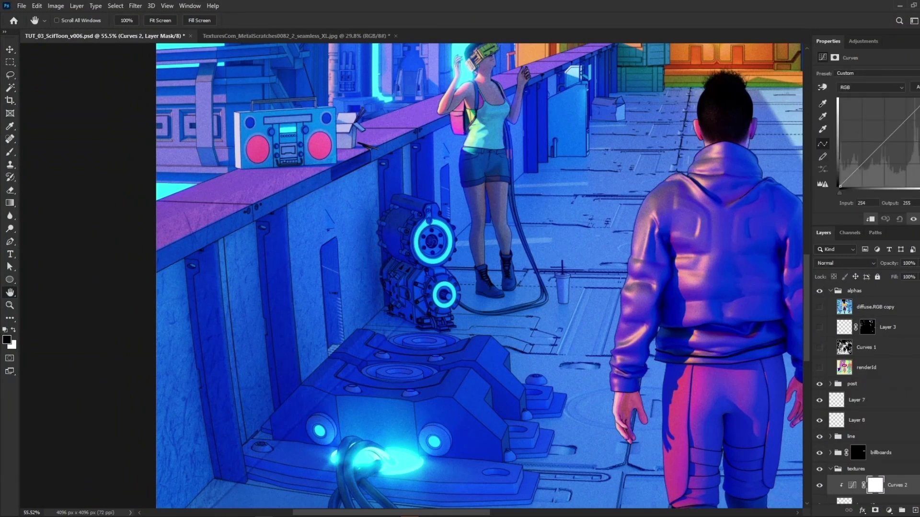
left_click_drag(917, 193, 866, 188)
key("z")
left_click_drag(388, 241, 394, 184)
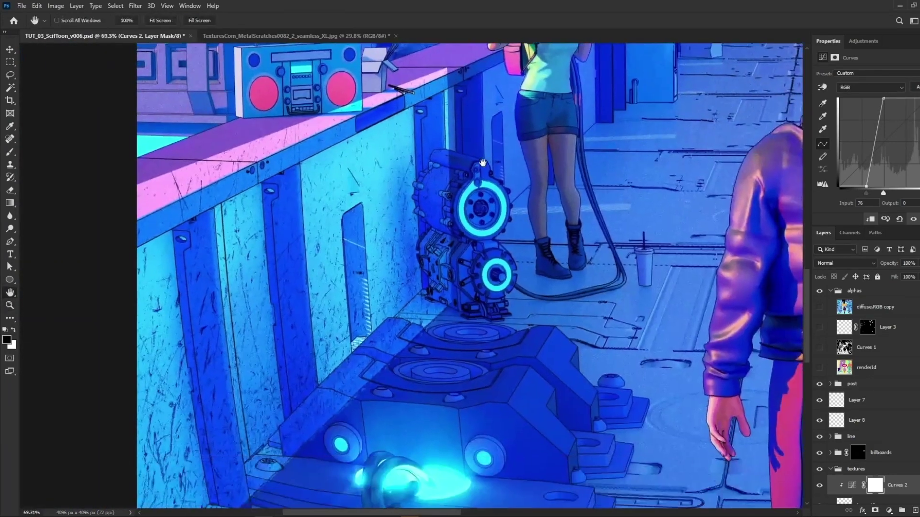
scroll(396, 162, "up", 2, "alt")
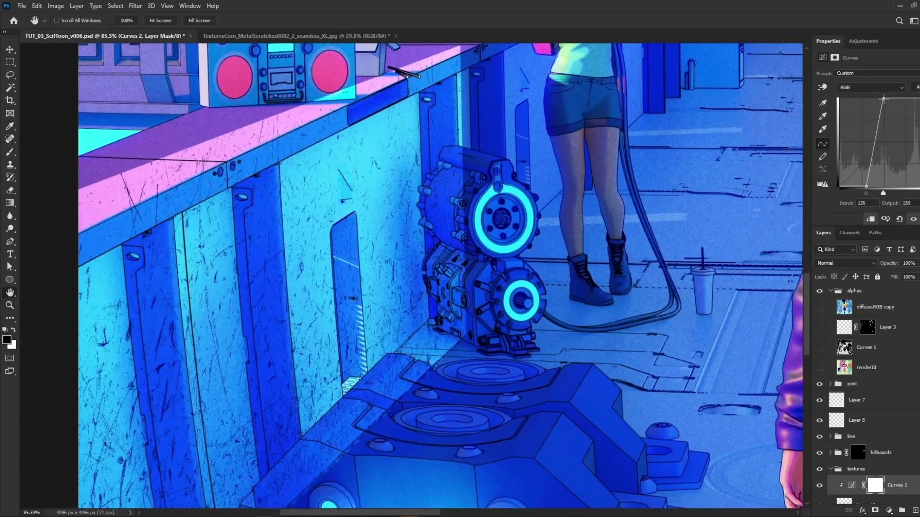
left_click_drag(882, 98, 881, 98)
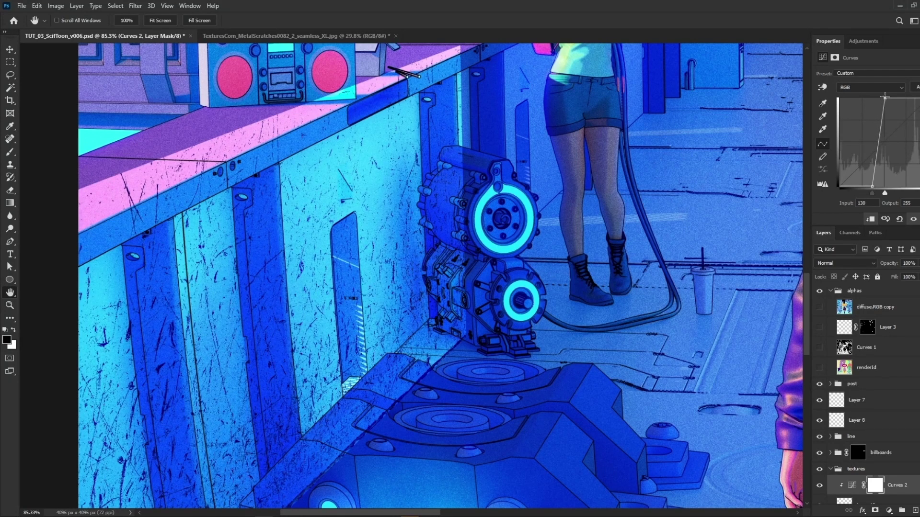
left_click_drag(884, 98, 892, 94)
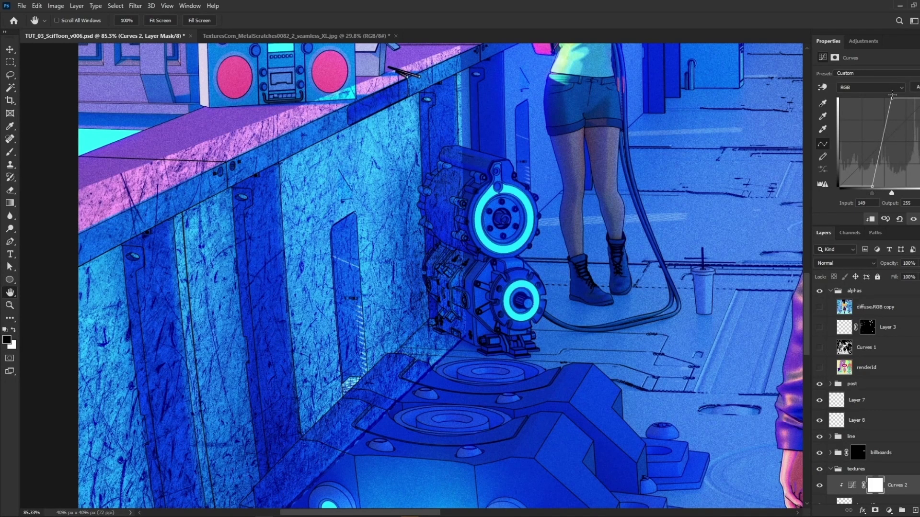
left_click_drag(892, 94, 883, 93)
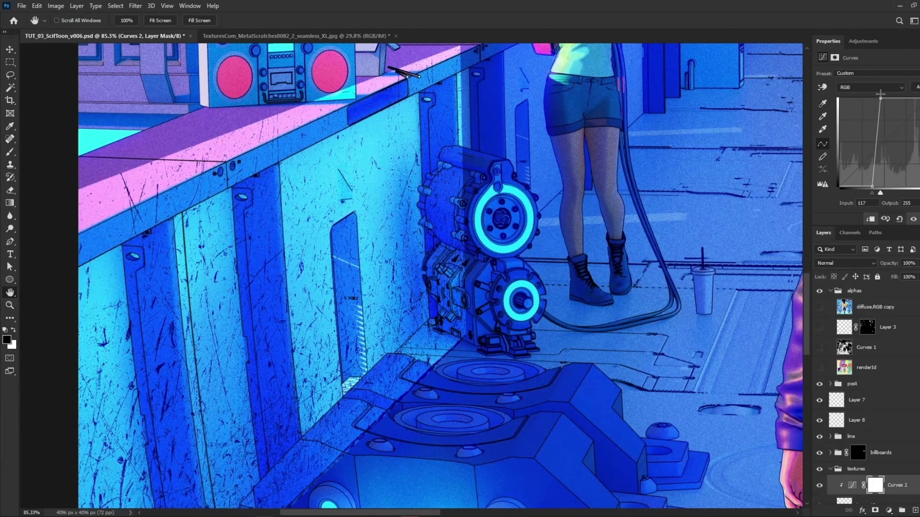
- Zoom out and pan to frame the whole bridge scene
scroll(447, 259, "down", 5, "alt")
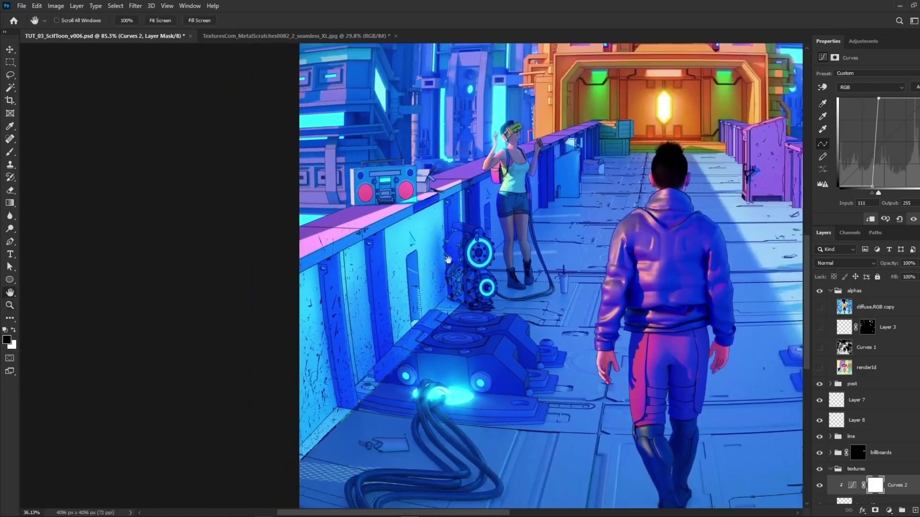
left_click_drag(448, 259, 377, 239)
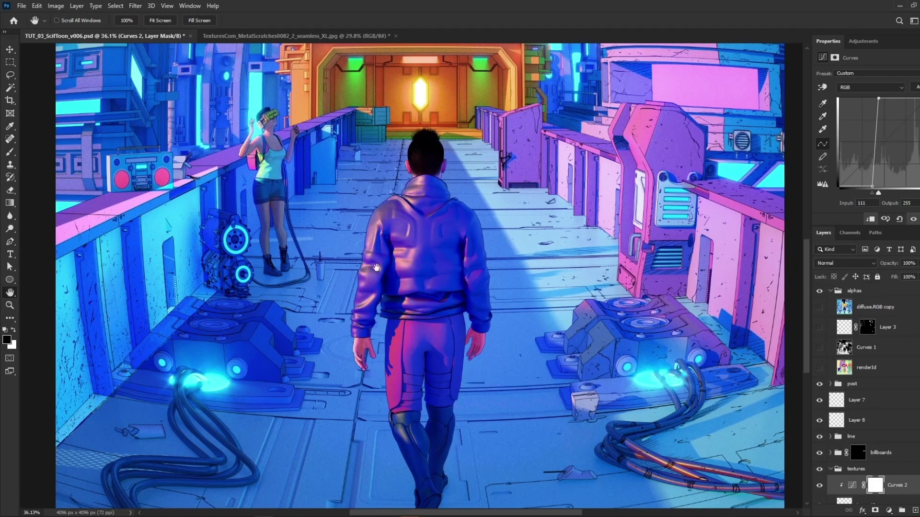
left_click_drag(376, 268, 456, 221)
- Solo Layer 10 so the scratch texture shows alone, and zoom in on it
scroll(309, 226, "up", 3, "alt")
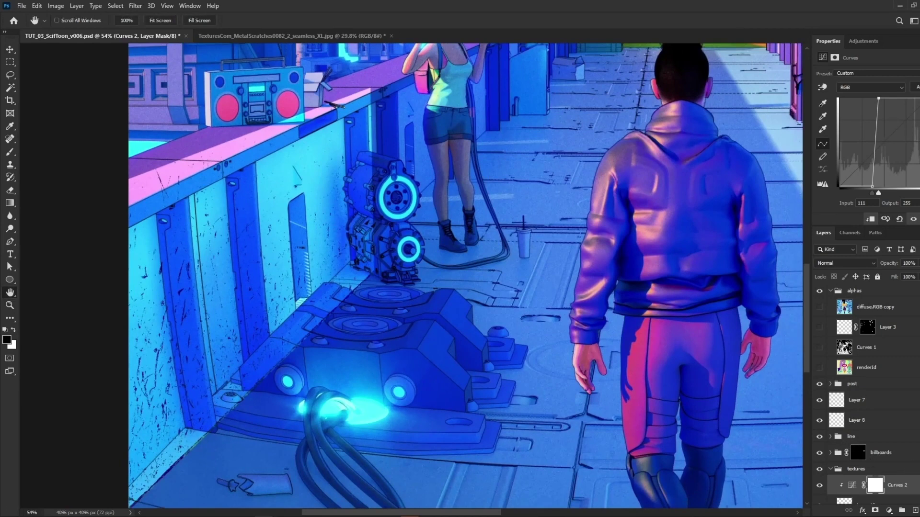
scroll(910, 489, "down", 1)
key("Delete")
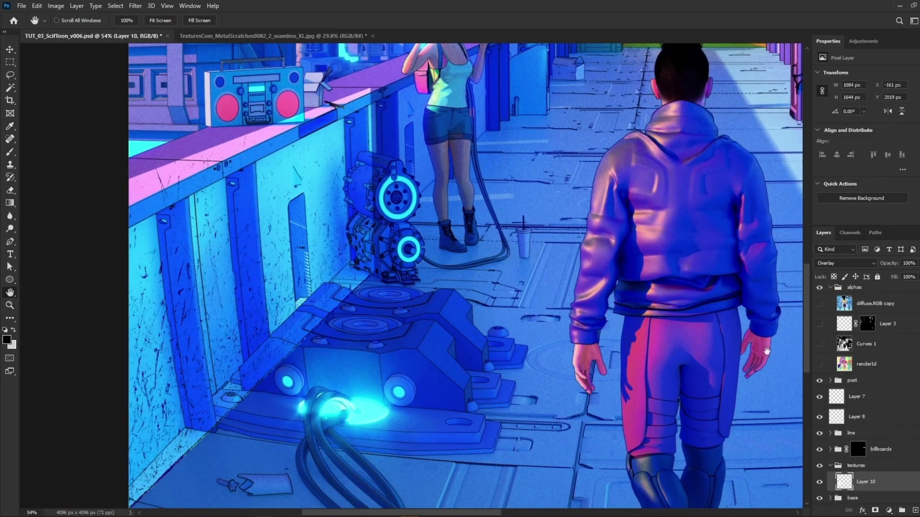
left_click(819, 482, "alt")
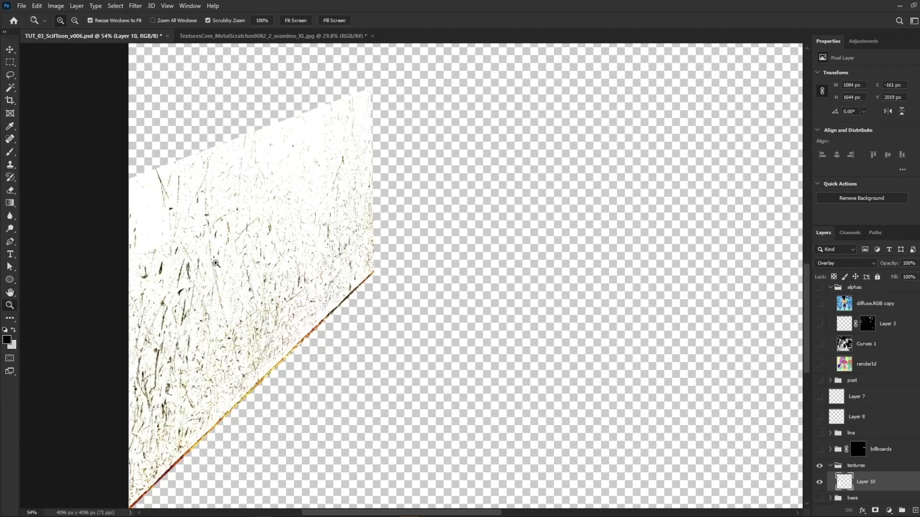
left_click_drag(311, 285, 471, 220, "ctrl")
scroll(471, 220, "down", 5, "alt")
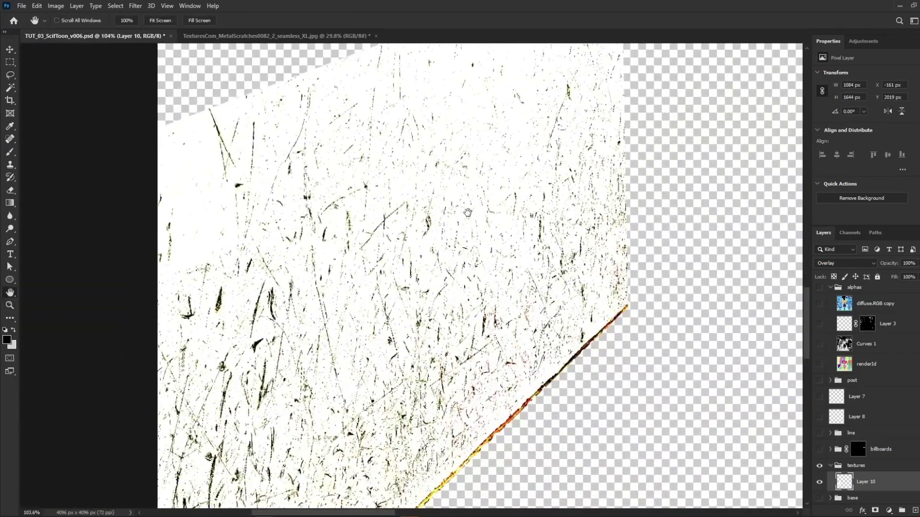
- Inspect the scratch detail up close in the Channels panel, then return to Layers
left_click(850, 233)
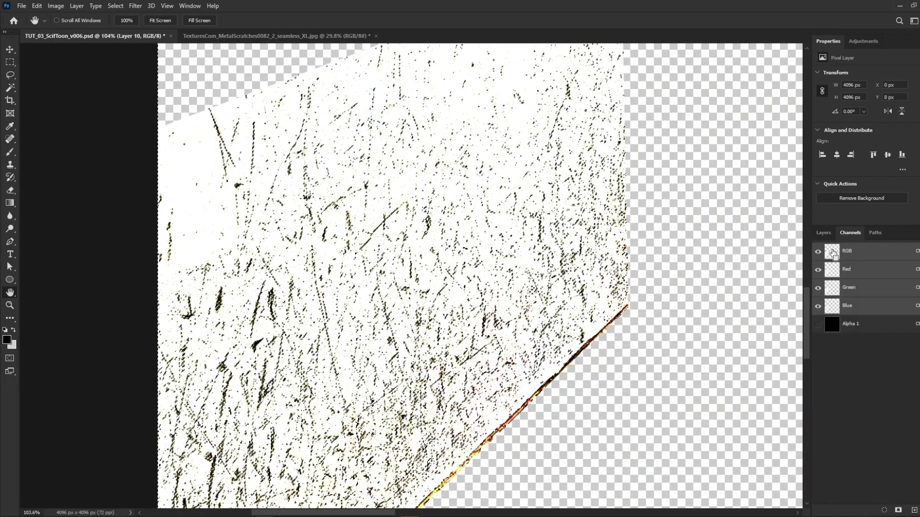
key("z")
left_click_drag(431, 238, 412, 247)
key("h")
left_click(823, 233)
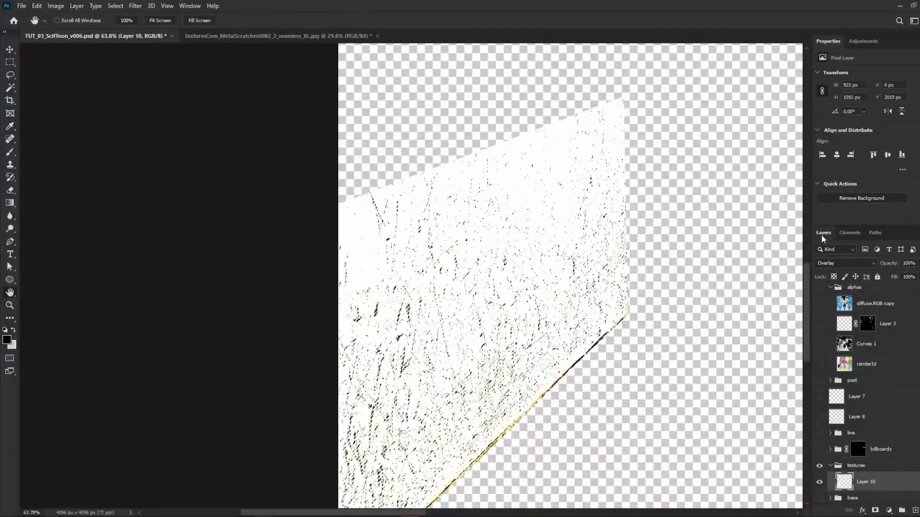
left_click_drag(566, 395, 638, 395, "ctrl")
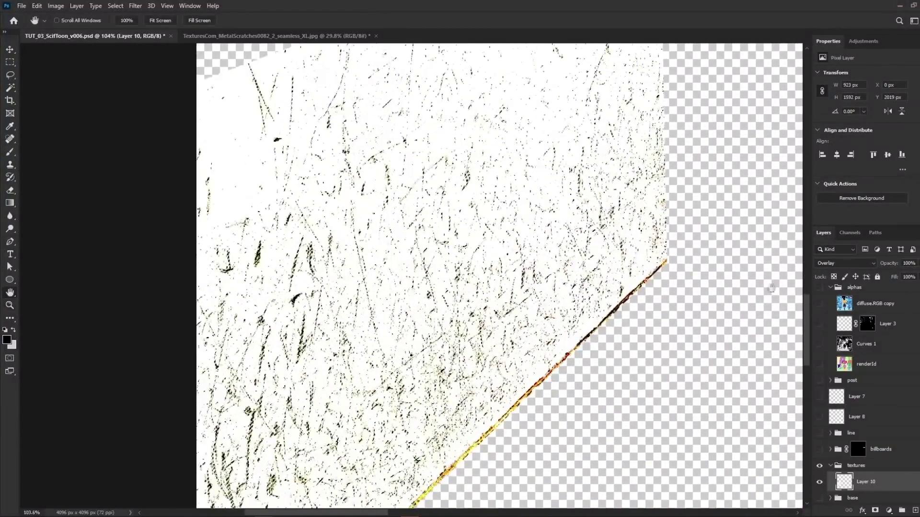
- Show all layers again and add Layer 11 with a black hide-all mask
left_click(819, 483, "alt")
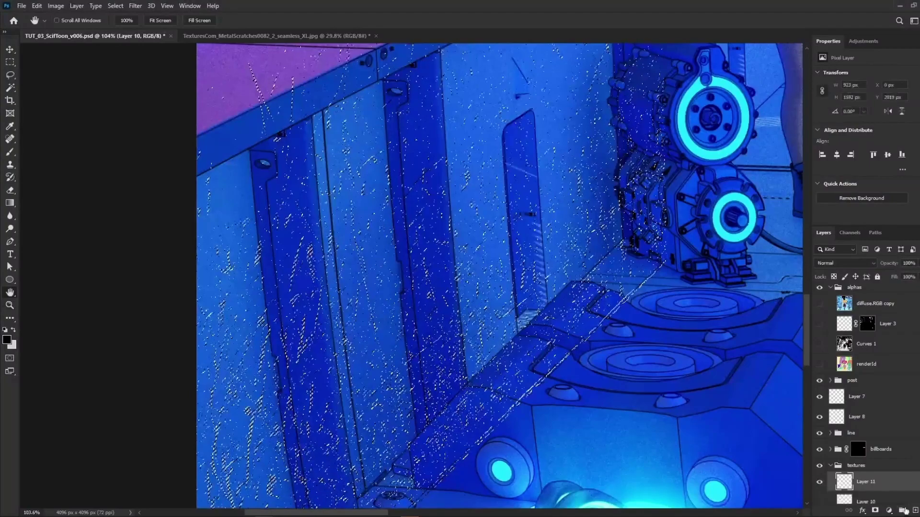
left_click(875, 511)
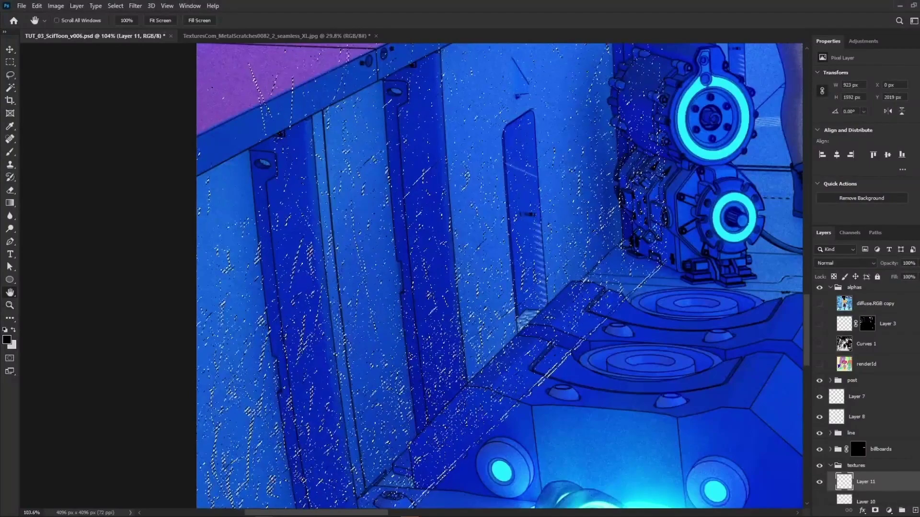
left_click(876, 511, "alt")
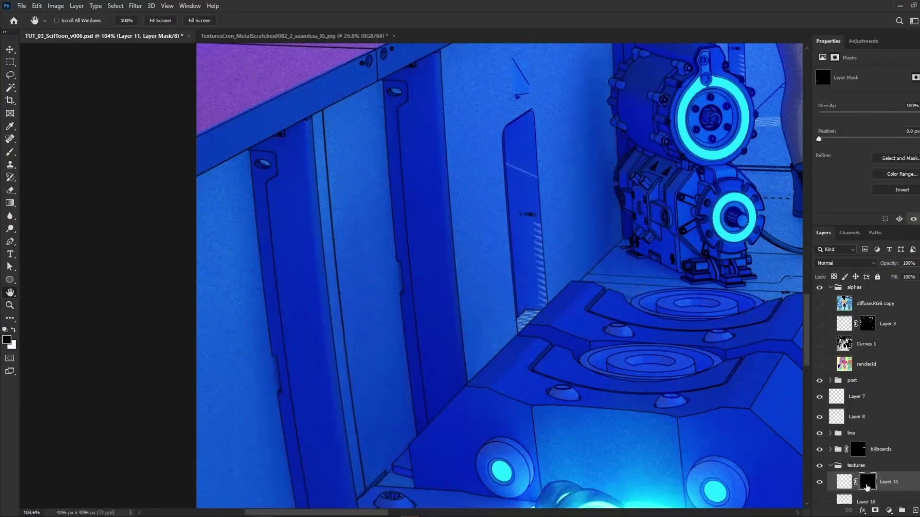
- View Layer 11's mask alone to check the scratch pattern, then return to the image
left_click(867, 486, "alt")
scroll(424, 269, "up", 4, "alt")
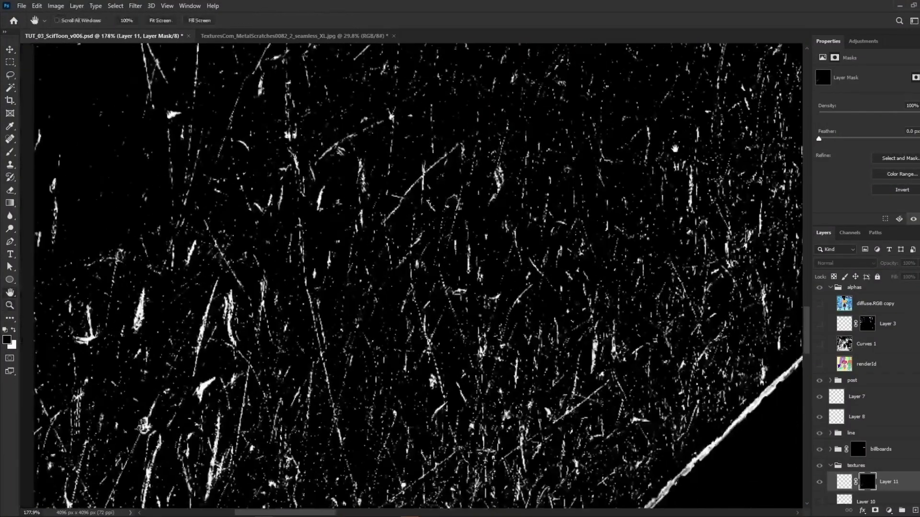
key("z")
scroll(470, 232, "down", 7, "alt")
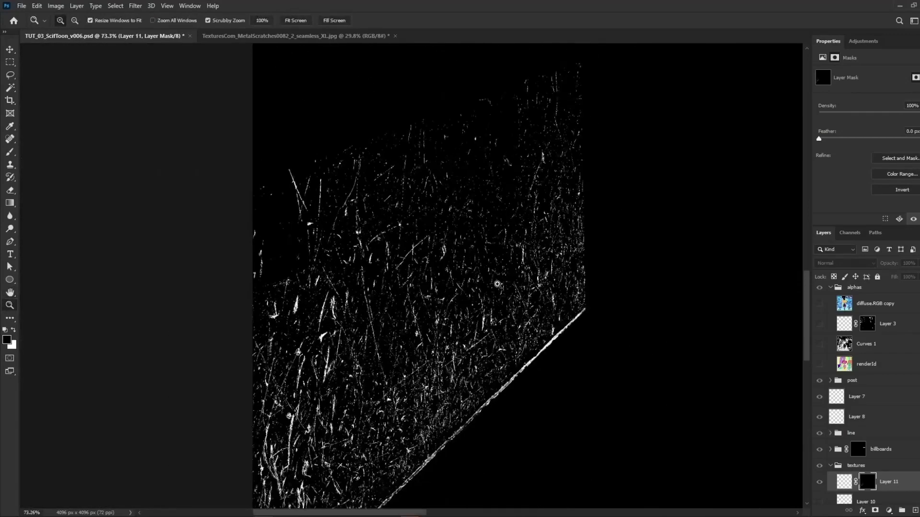
scroll(497, 284, "up", 4, "alt")
key("h")
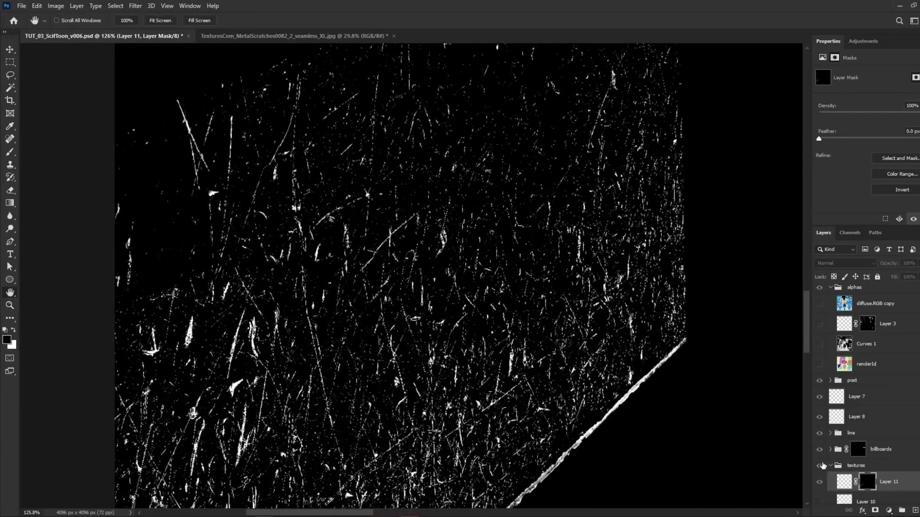
left_click(843, 483)
- Paint scratches into Layer 11's mask with a size-70 brush on the wall by the gear machine
key("b")
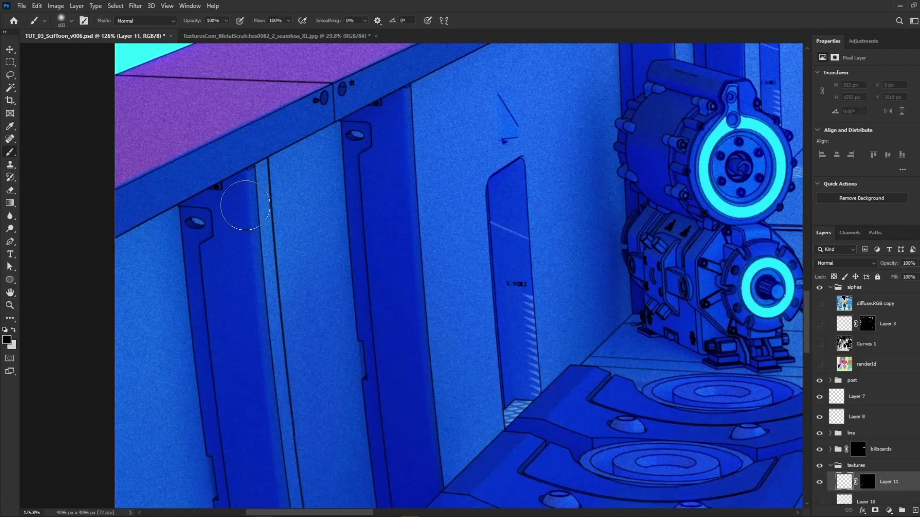
scroll(321, 221, "down", 2, "alt")
right_click_drag(421, 181, 407, 181, "alt")
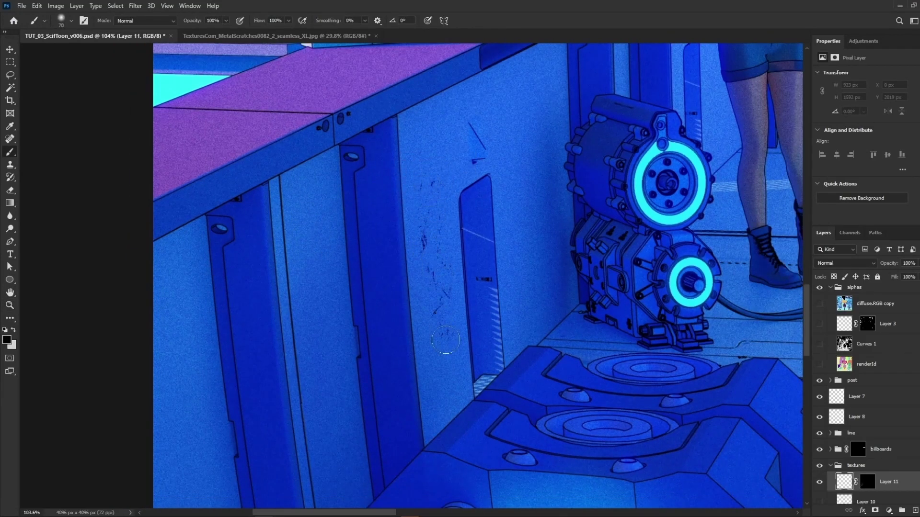
left_click_drag(439, 149, 406, 331)
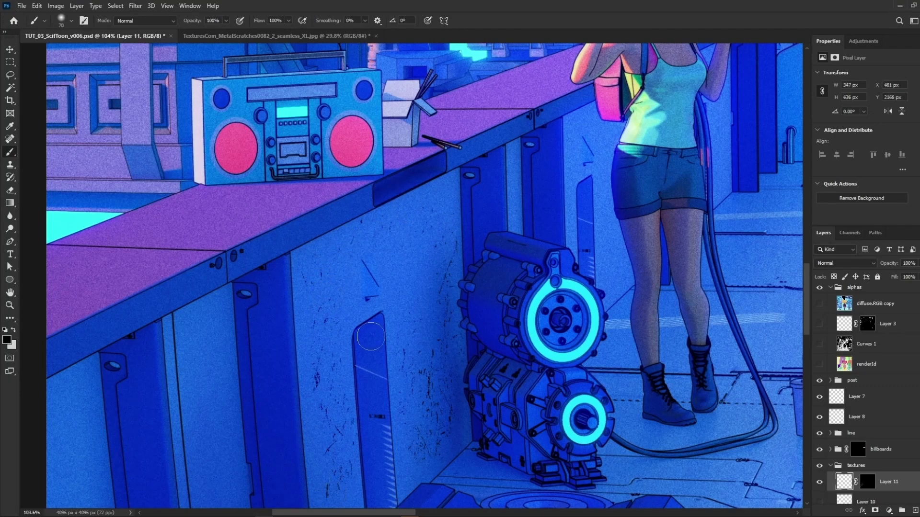
key("z")
mouse_move(370, 336)
left_mouse_down()
mouse_move(335, 287)
mouse_move(396, 164)
mouse_move(367, 214)
left_mouse_up()
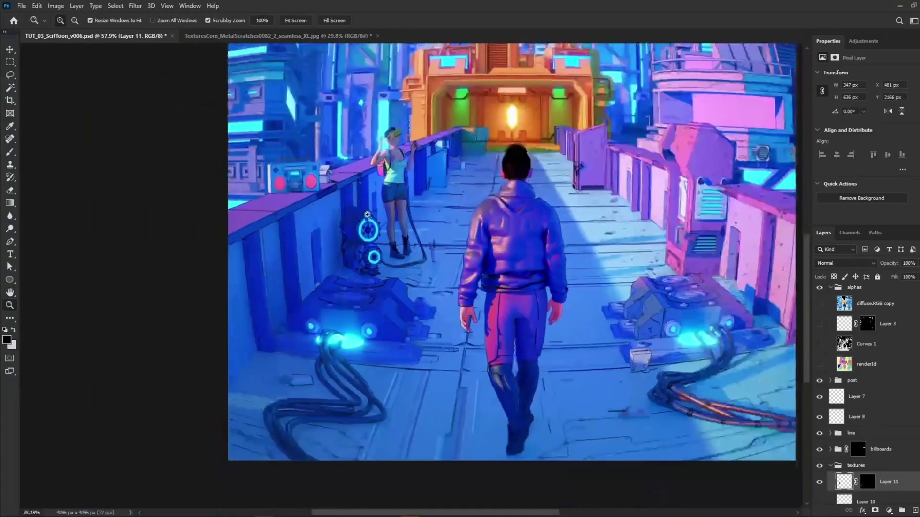
key("h")
left_click_drag(249, 229, 279, 231, "ctrl")
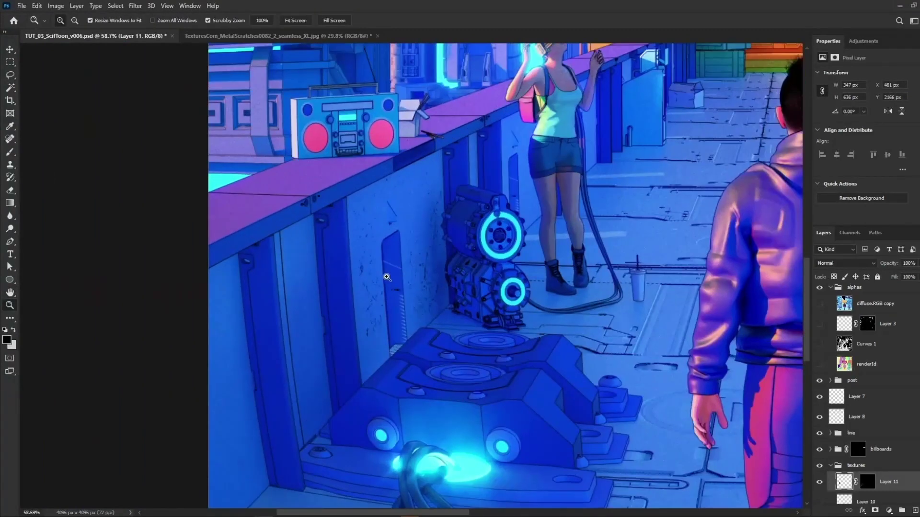
mouse_move(387, 278)
left_mouse_down("ctrl")
mouse_move(416, 318)
mouse_move(404, 207)
left_mouse_up("ctrl")
key("b")
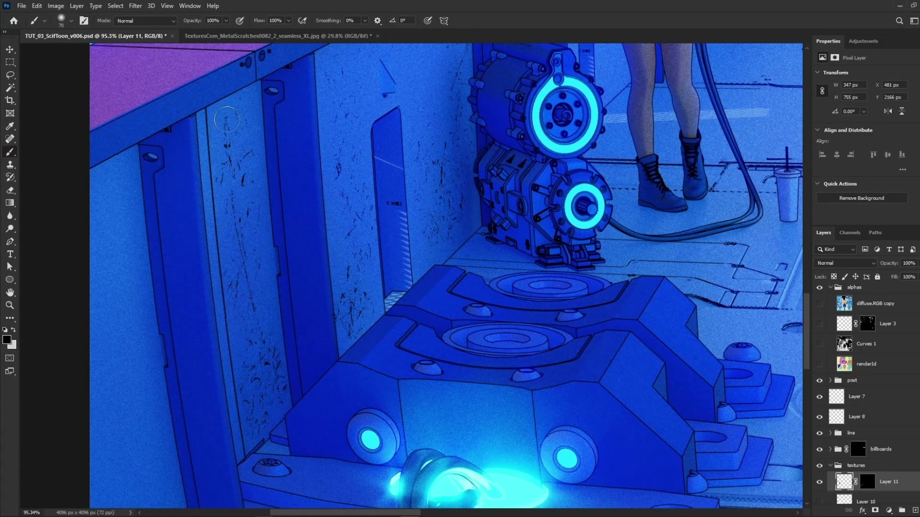
left_click_drag(256, 171, 220, 172, "ctrl")
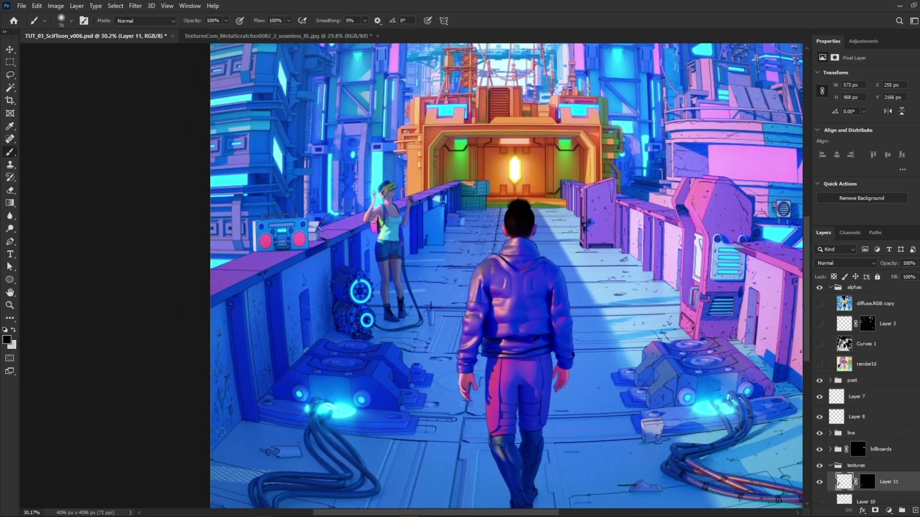
- Zoom and pan around the left corridor, then out to check the scratches across the bridge
key("z")
left_click_drag(349, 329, 364, 329)
scroll(284, 309, "down", 2, "alt")
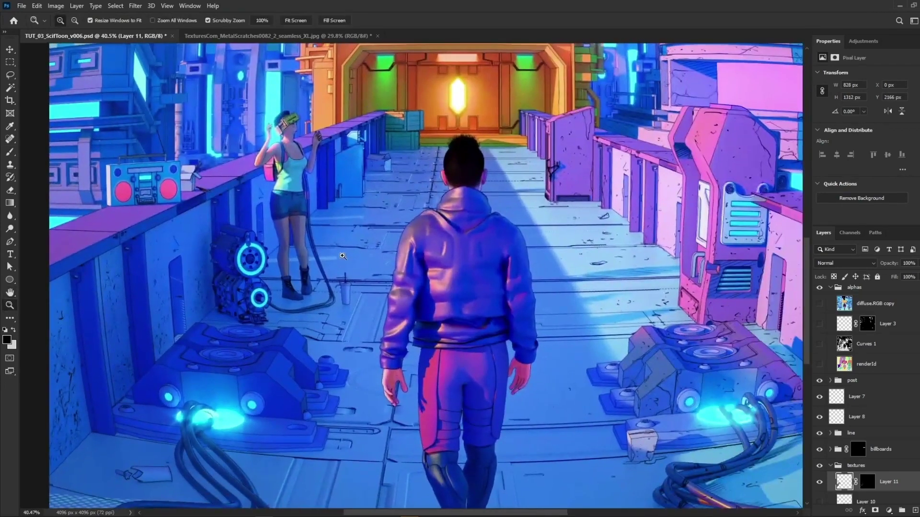
left_click_drag(284, 309, 446, 239)
scroll(463, 242, "down", 2, "alt")
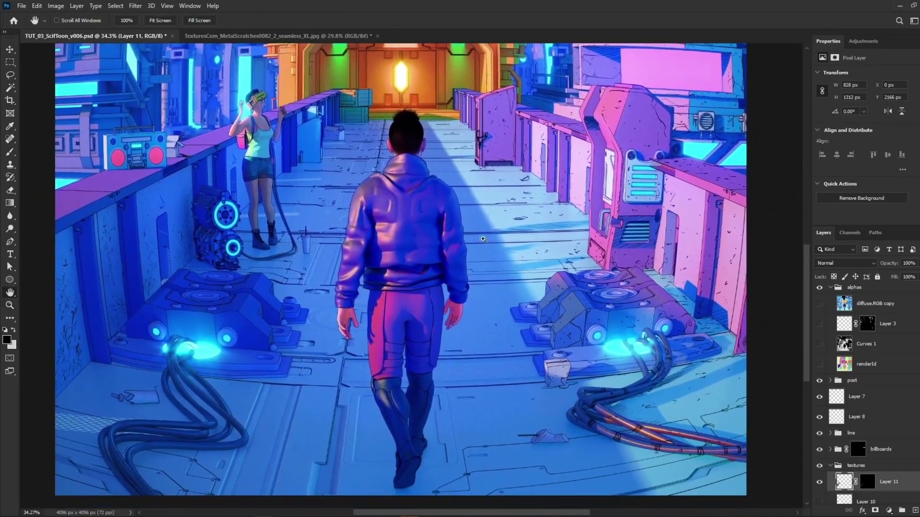
key("z")
scroll(477, 238, "down", 1, "alt")
key("h")
left_click_drag(470, 214, 473, 251)
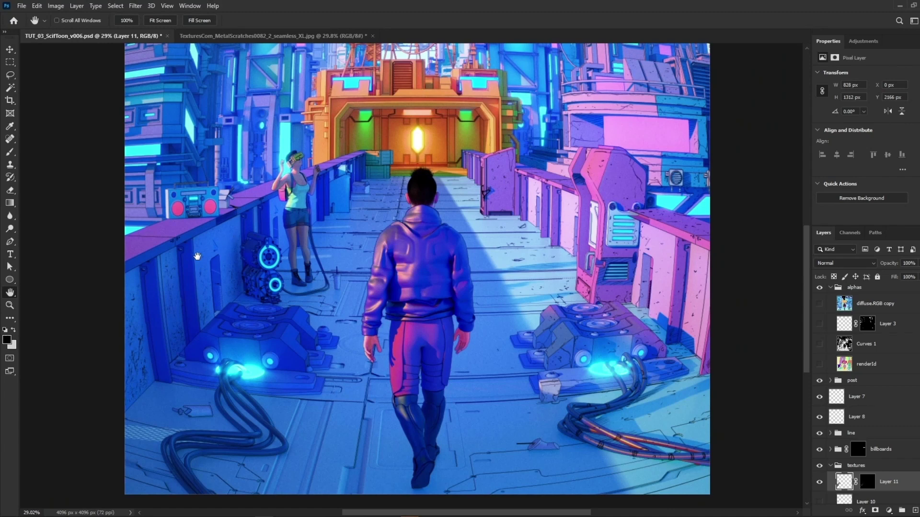
left_click_drag(378, 202, 356, 257)
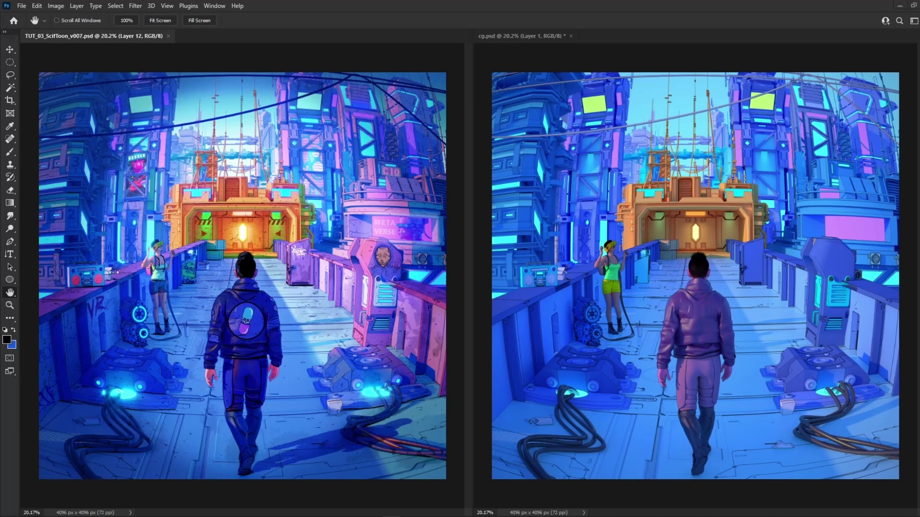
- Zoom both documents into the left towers and billboard to compare them
scroll(84, 189, "up", 5, "alt")
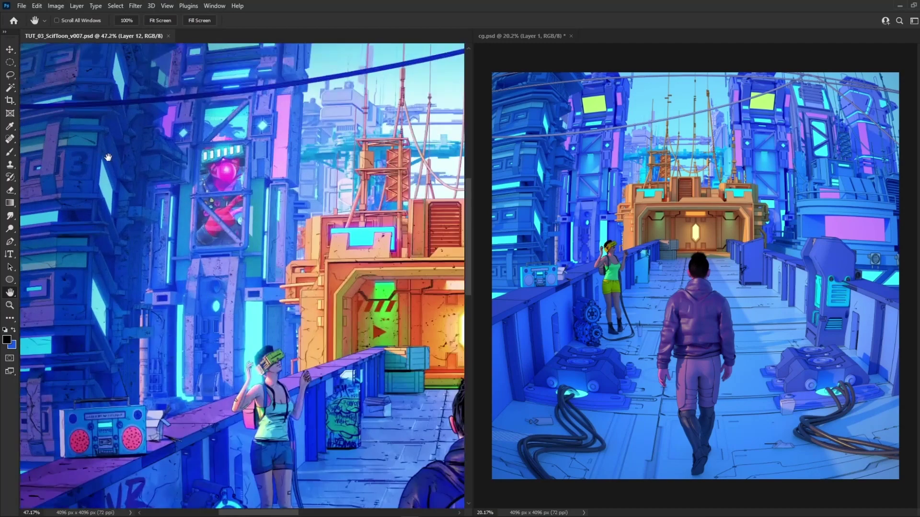
left_click_drag(112, 188, 194, 225)
scroll(167, 169, "up", 1, "alt")
left_click_drag(263, 234, 252, 264)
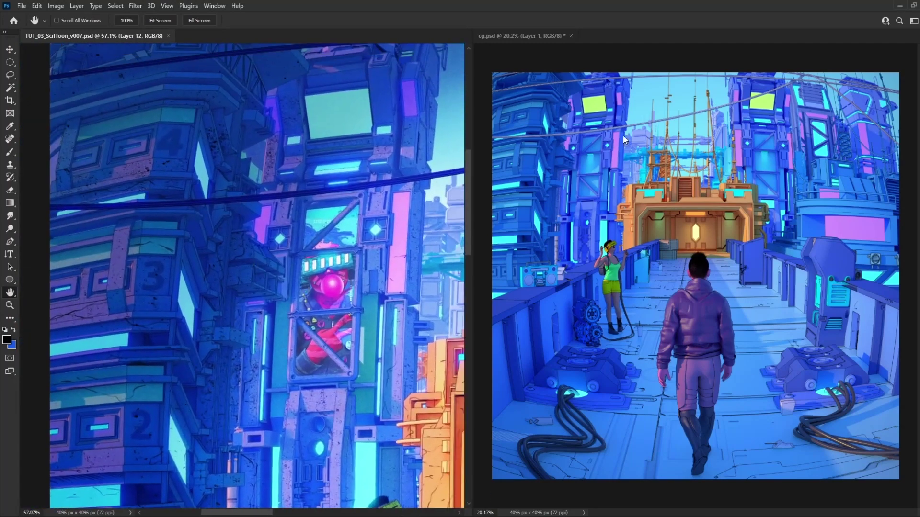
scroll(624, 138, "up", 6, "alt")
mouse_move(668, 264)
left_mouse_down()
mouse_move(690, 268)
mouse_move(658, 255)
left_mouse_up()
- Pan the illustration and CG render to compare the orange gate in each
left_click(312, 308)
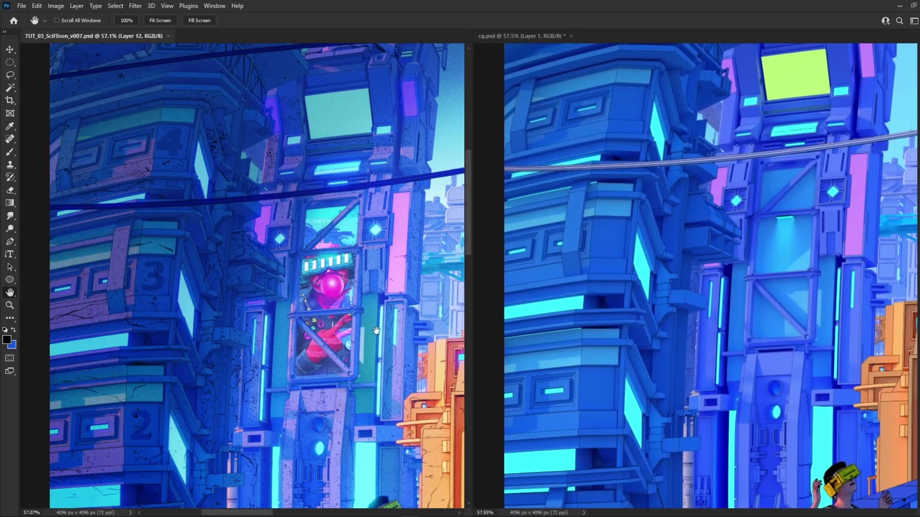
left_click_drag(377, 331, 390, 259)
left_click_drag(459, 345, 270, 308)
left_click(836, 329)
left_click_drag(836, 328, 685, 292)
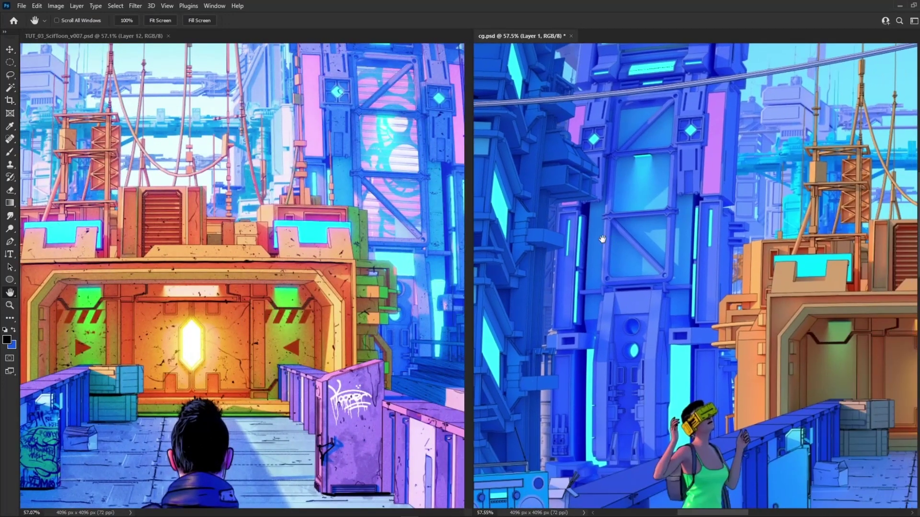
scroll(657, 317, "down", 3, "alt")
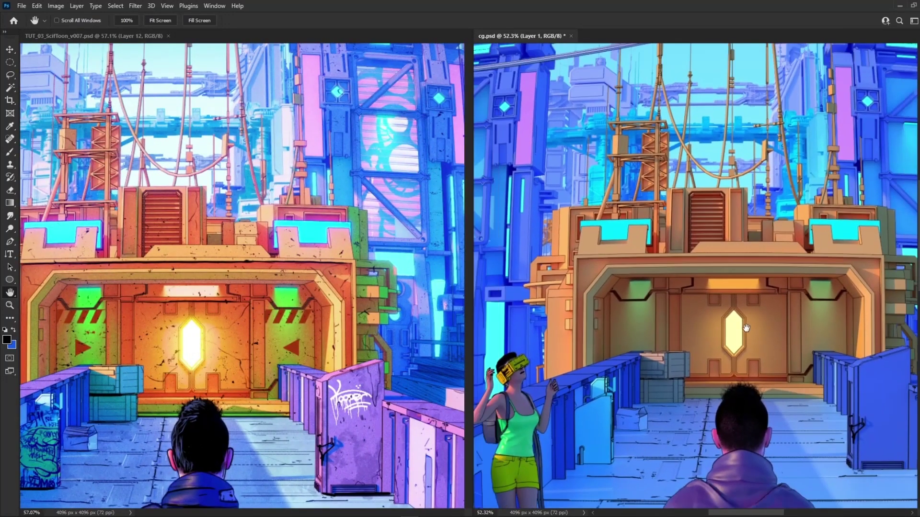
left_click(301, 318)
left_click_drag(300, 319, 340, 269)
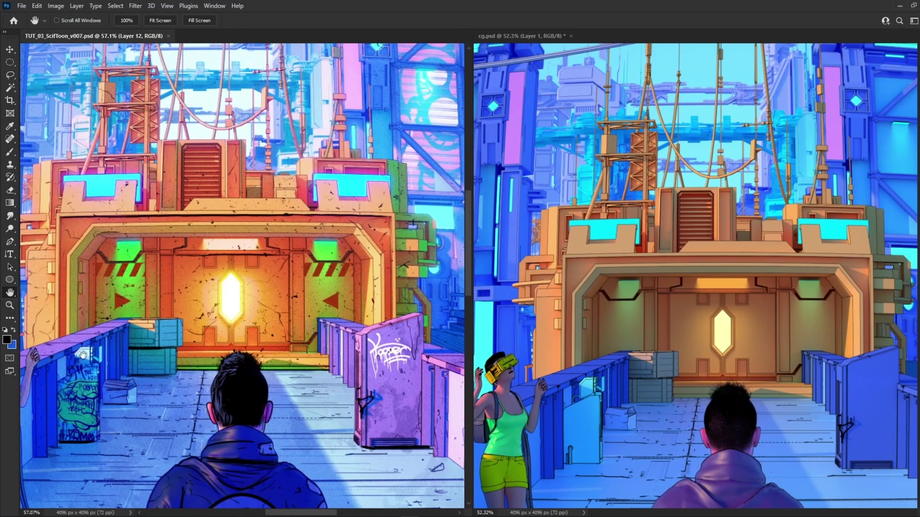
- Zoom both documents back out for an overall side-by-side comparison
scroll(280, 276, "down", 3)
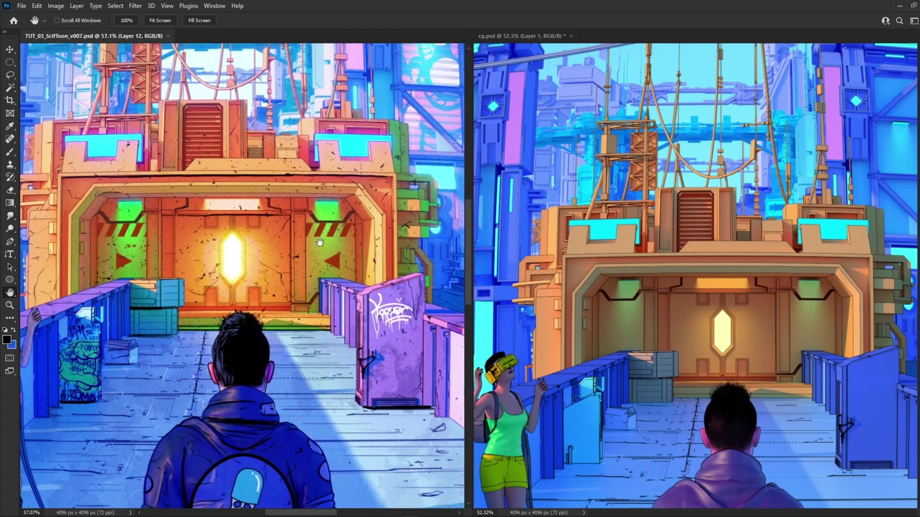
left_click(731, 273)
scroll(731, 272, "down", 5, "alt")
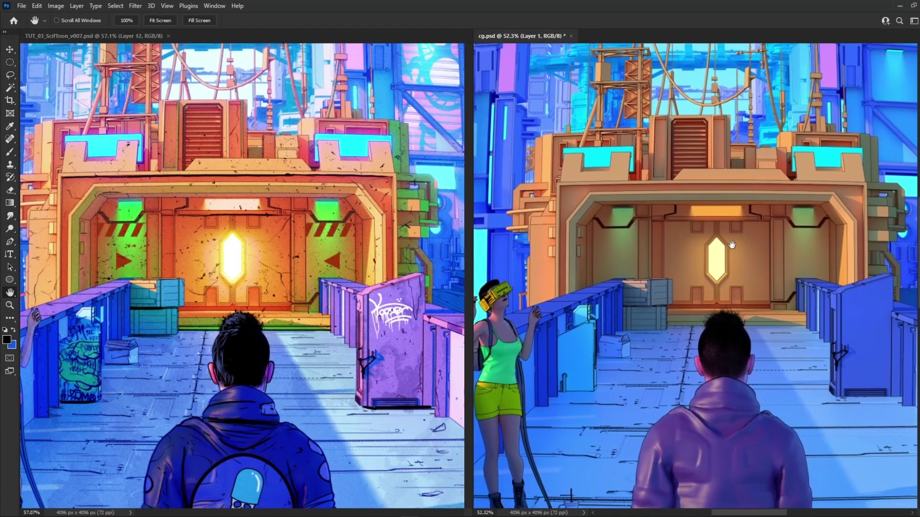
scroll(722, 281, "down", 2, "alt")
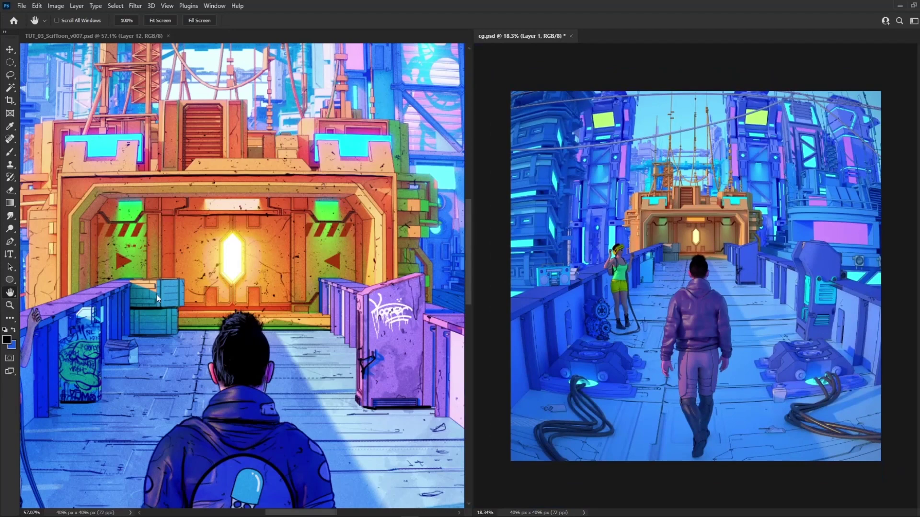
left_click(242, 295)
scroll(242, 296, "down", 5, "alt")
scroll(260, 303, "down", 1, "alt")
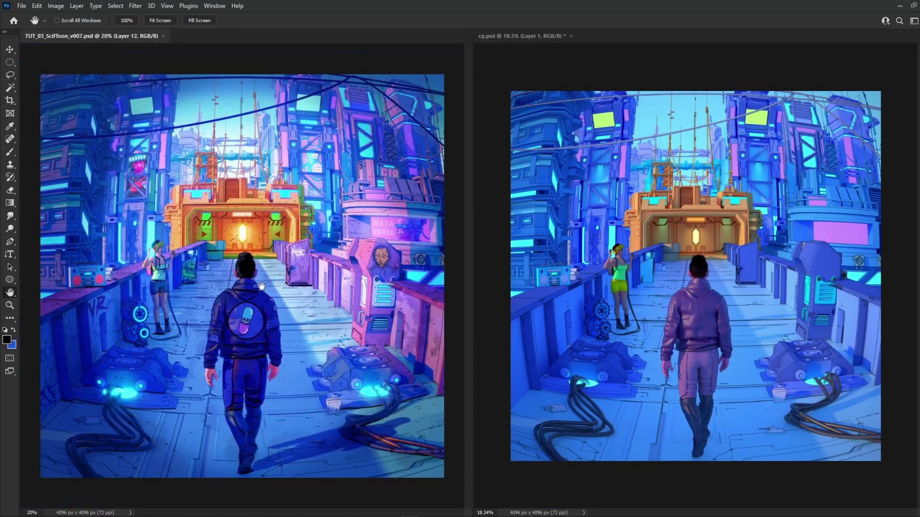
left_click(636, 284)
scroll(637, 284, "up", 1, "alt")
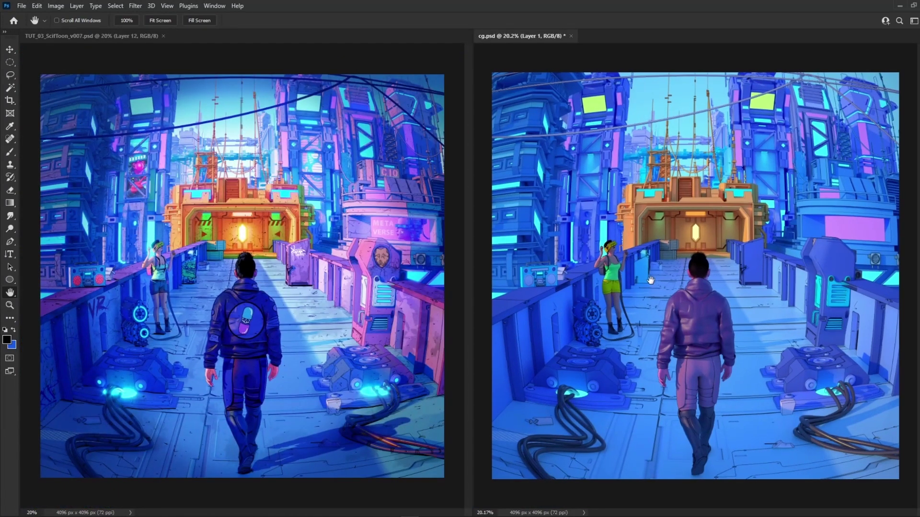